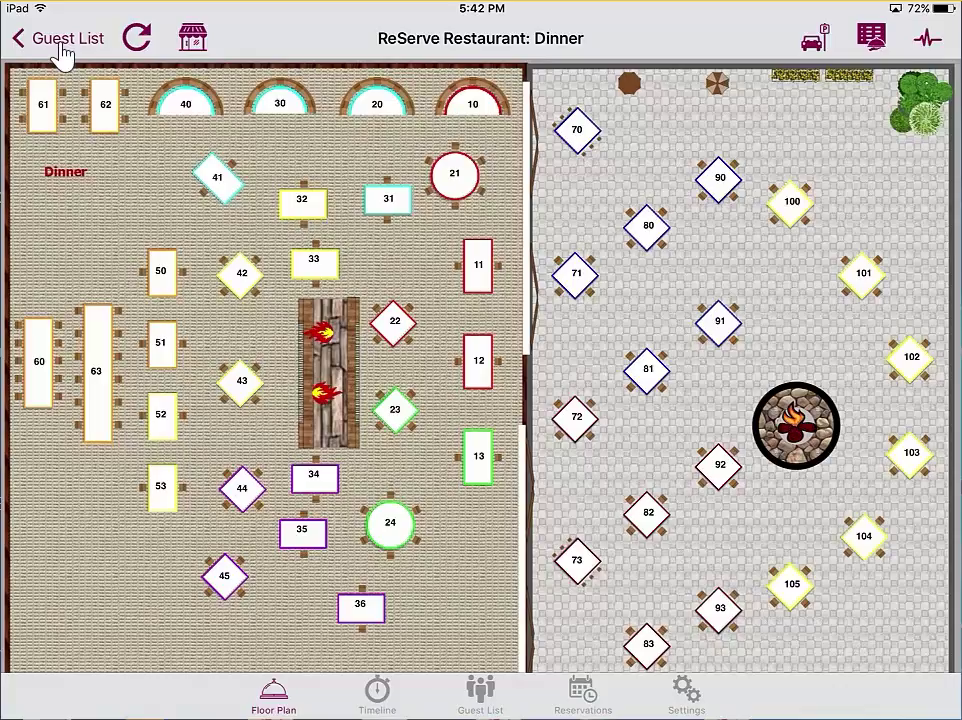
Start a party-of-2 booking from the Guest List and tick the 5:45 PM slot at table 11
click(62, 45)
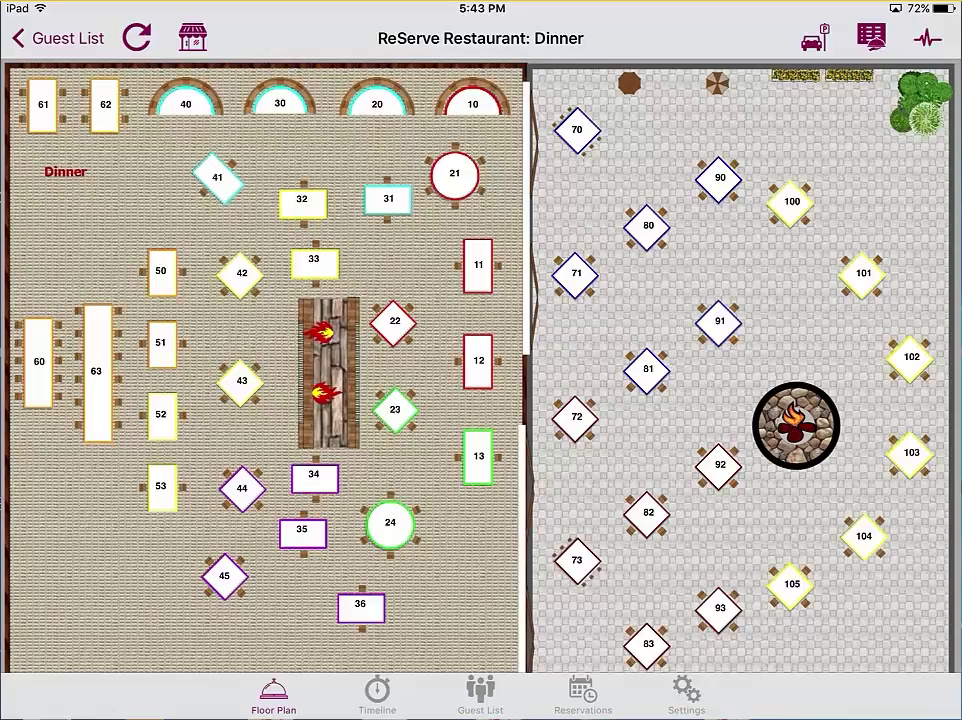
click(56, 38)
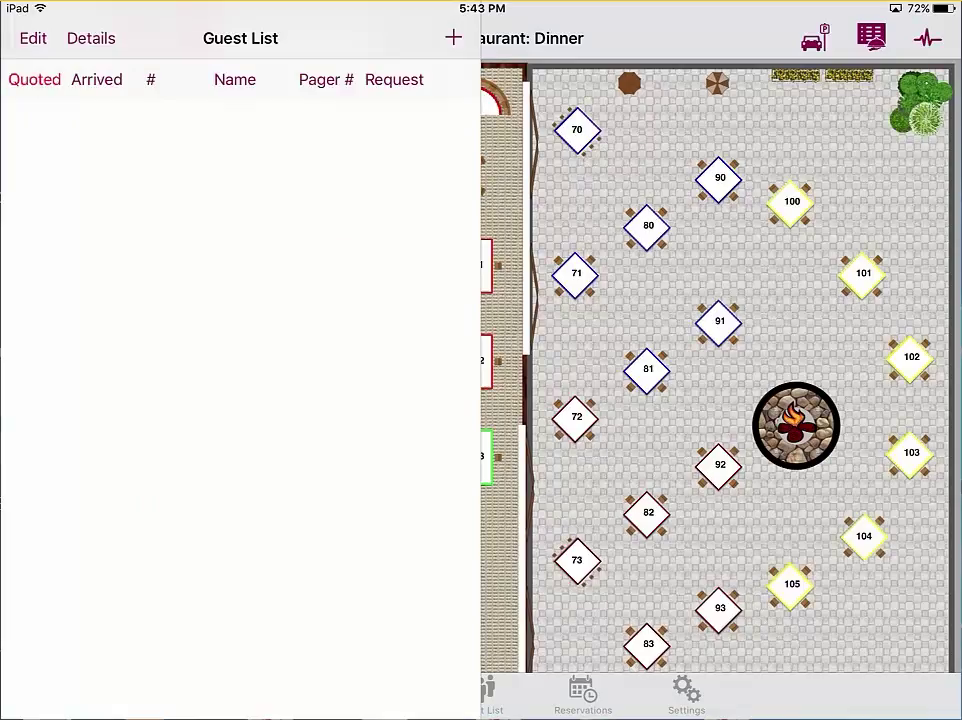
click(453, 38)
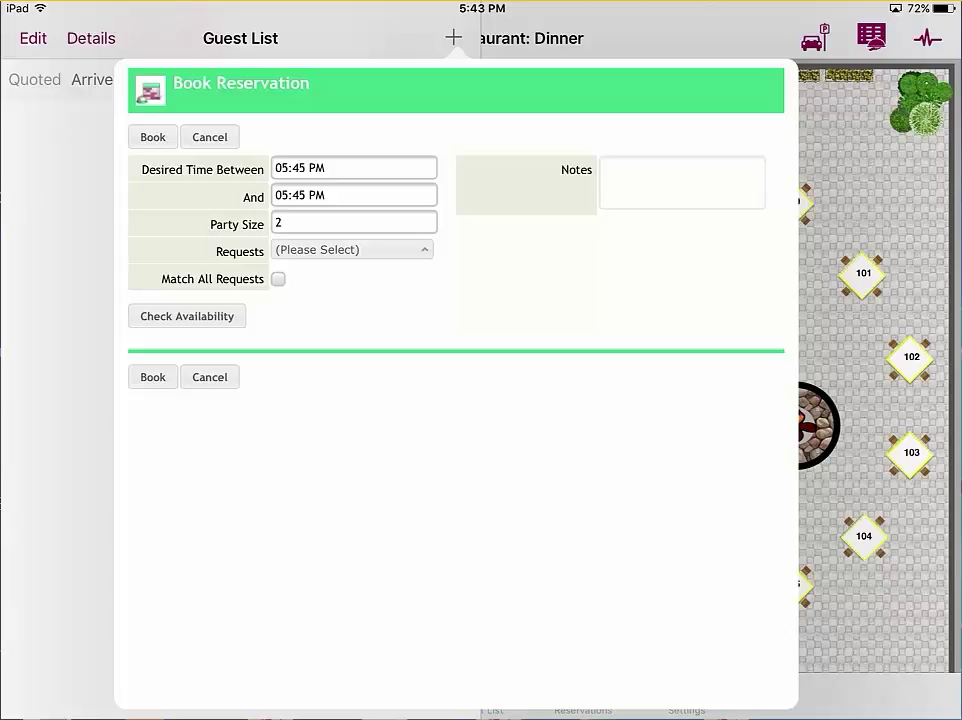
click(226, 316)
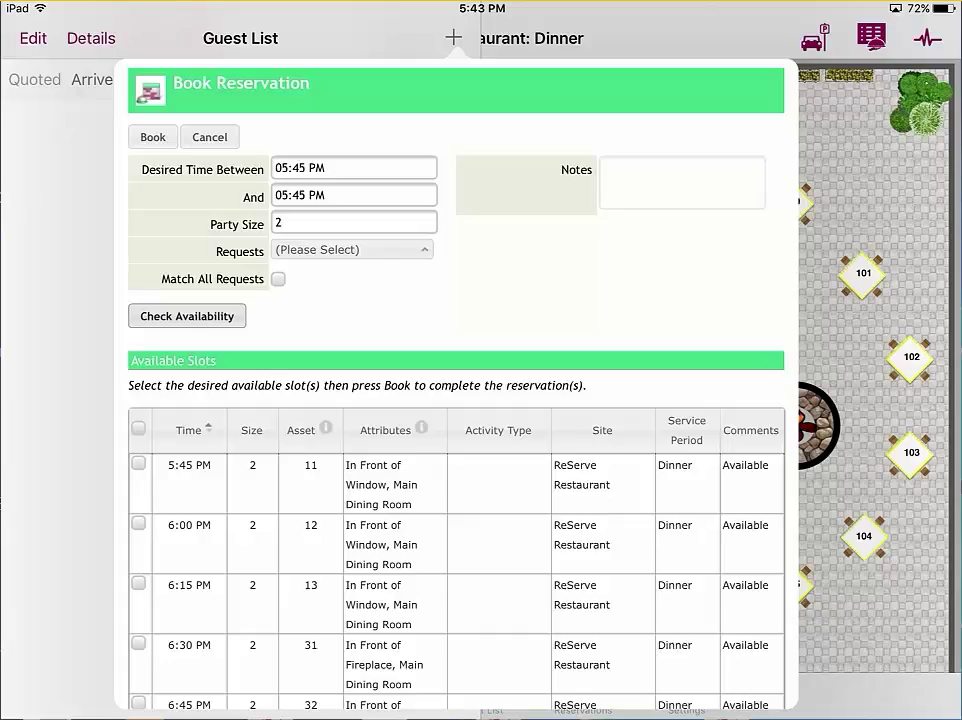
click(138, 463)
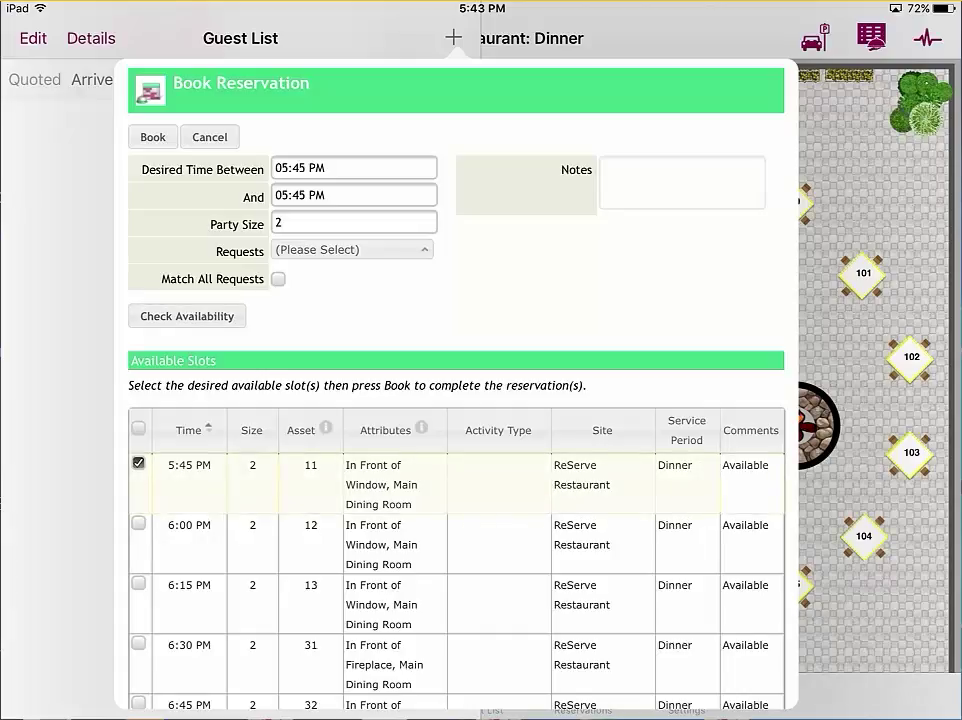
Book the 5:45 PM slot, replace 'Walk-In Guest' with the guest's surname, and save
click(156, 140)
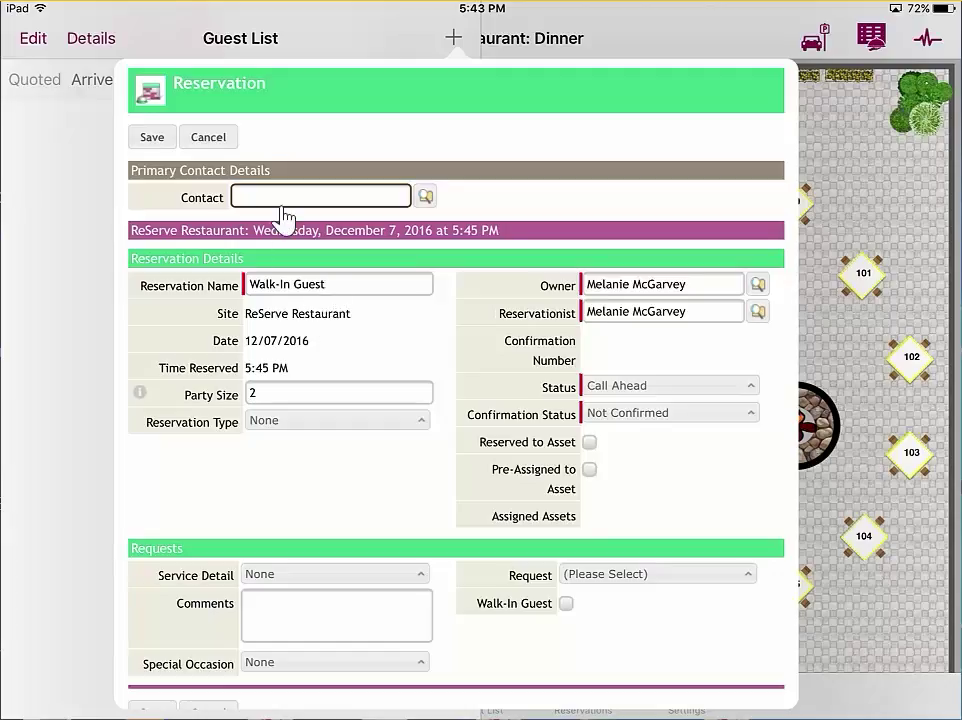
click(272, 290)
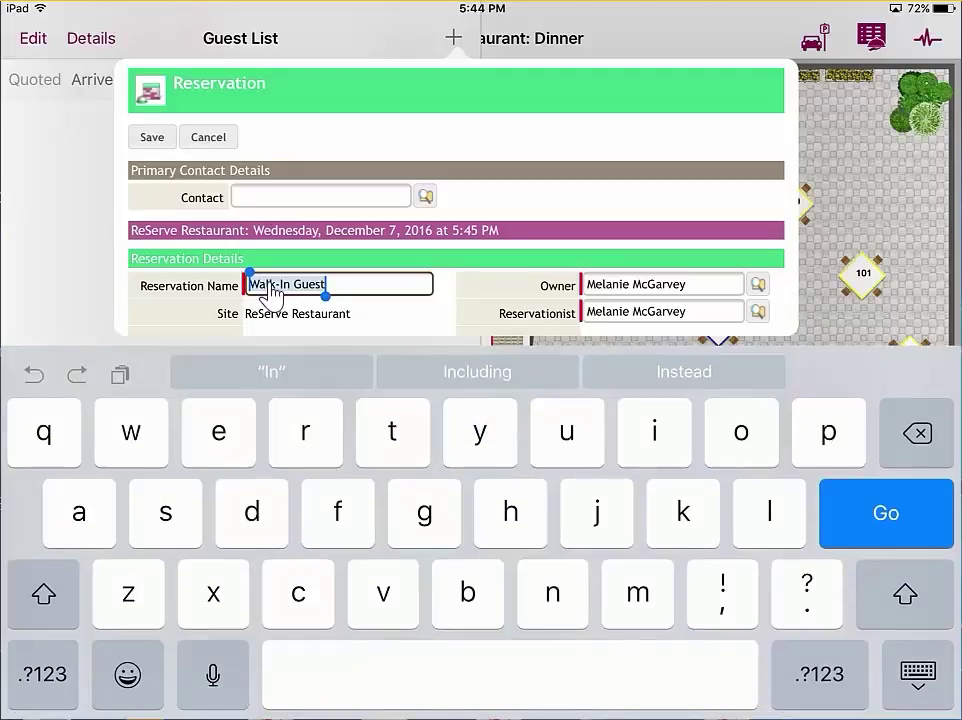
text(Smith)
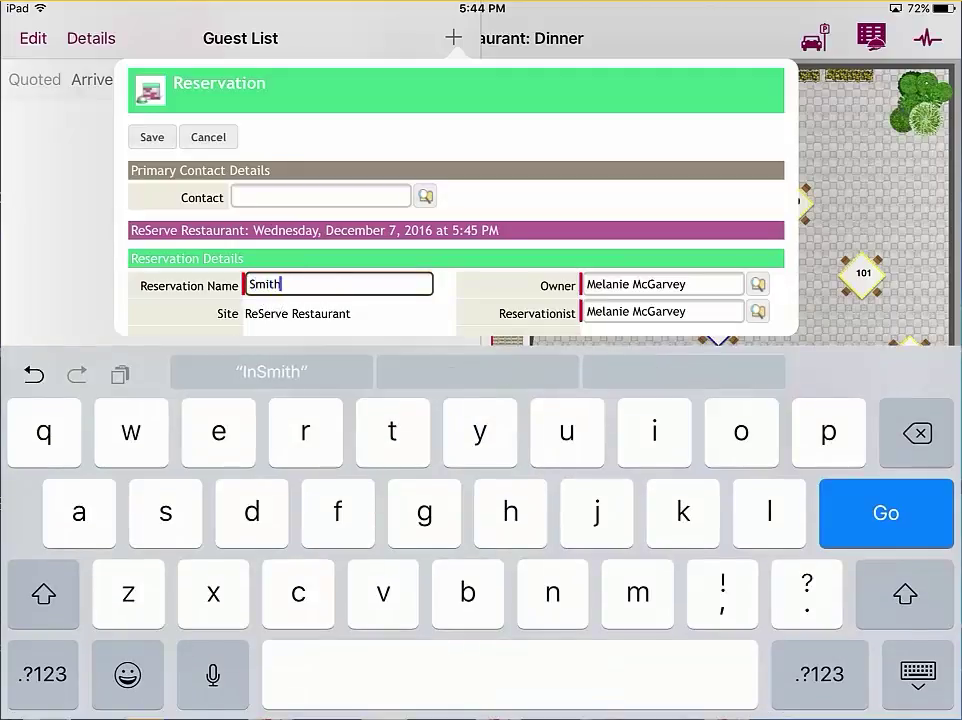
key(Return)
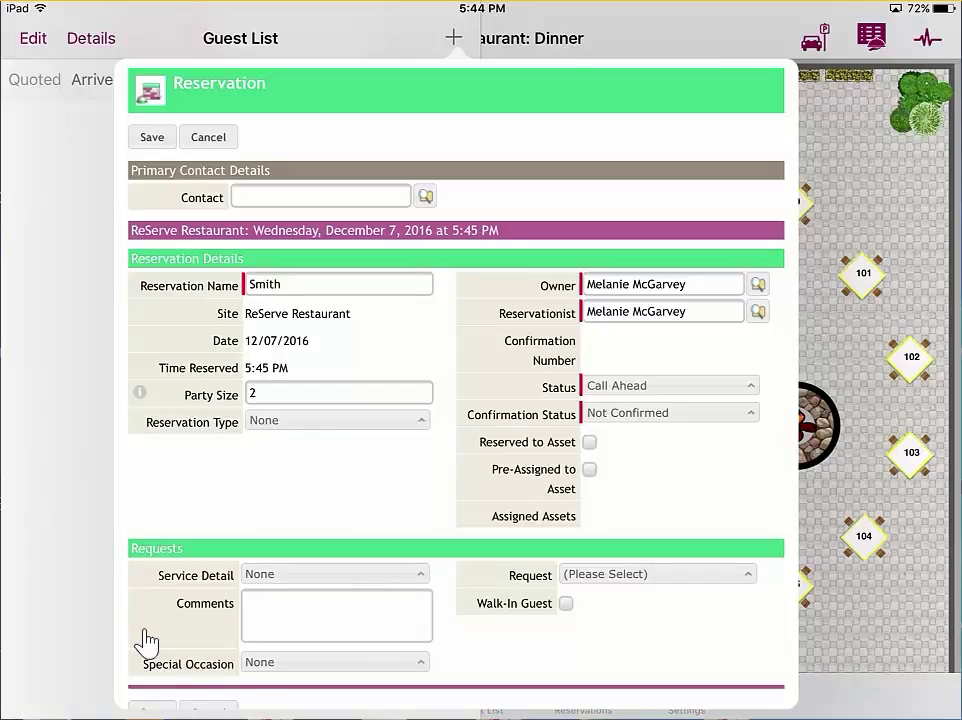
click(150, 138)
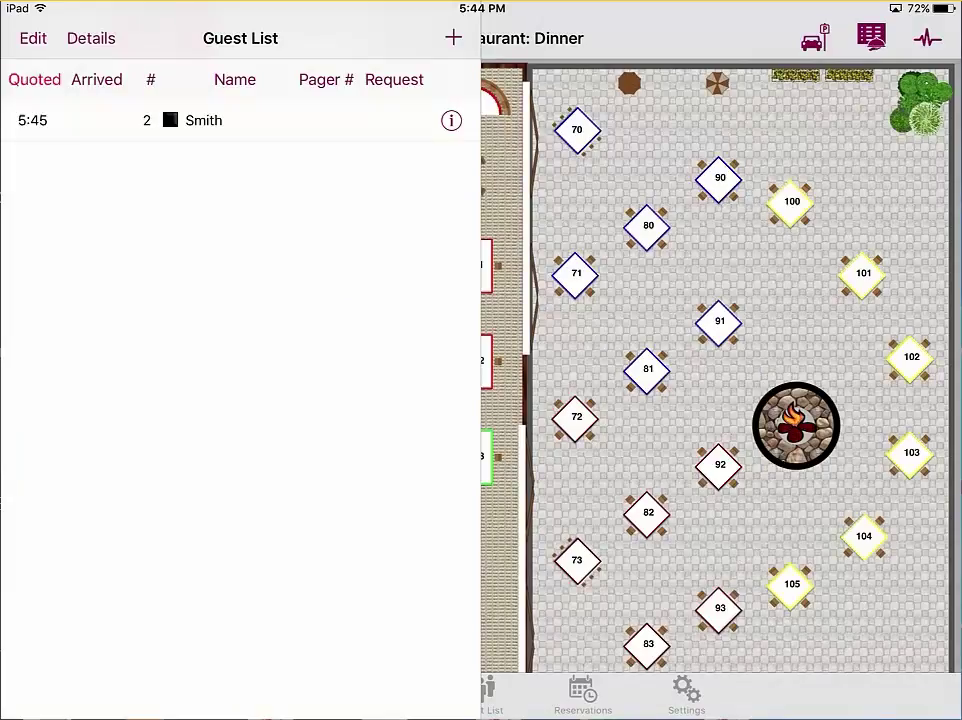
Mark the party of 2 as arrived at 5:44 and return to the Dinner floor plan
click(93, 120)
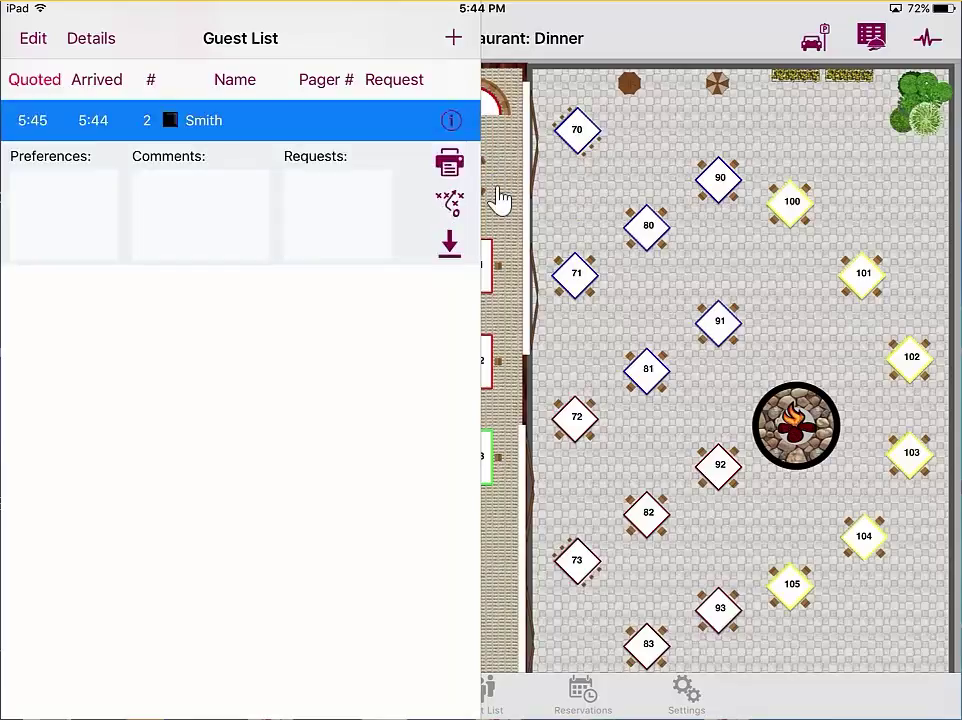
click(268, 62)
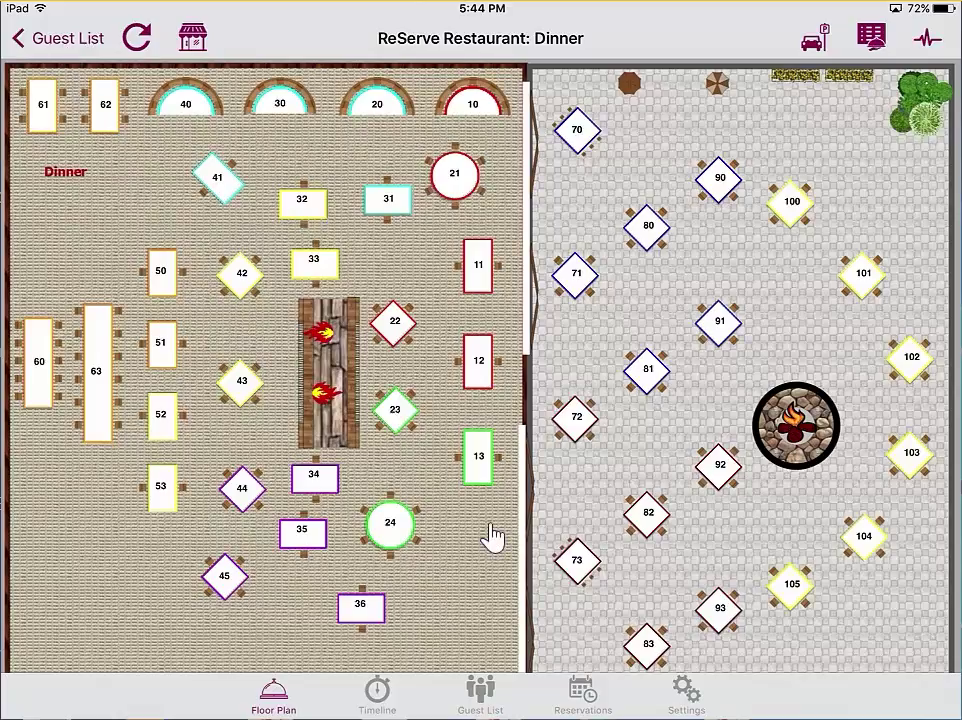
Start a second party-of-2 booking with no seating requests and book 6:00 PM at table 12
click(487, 709)
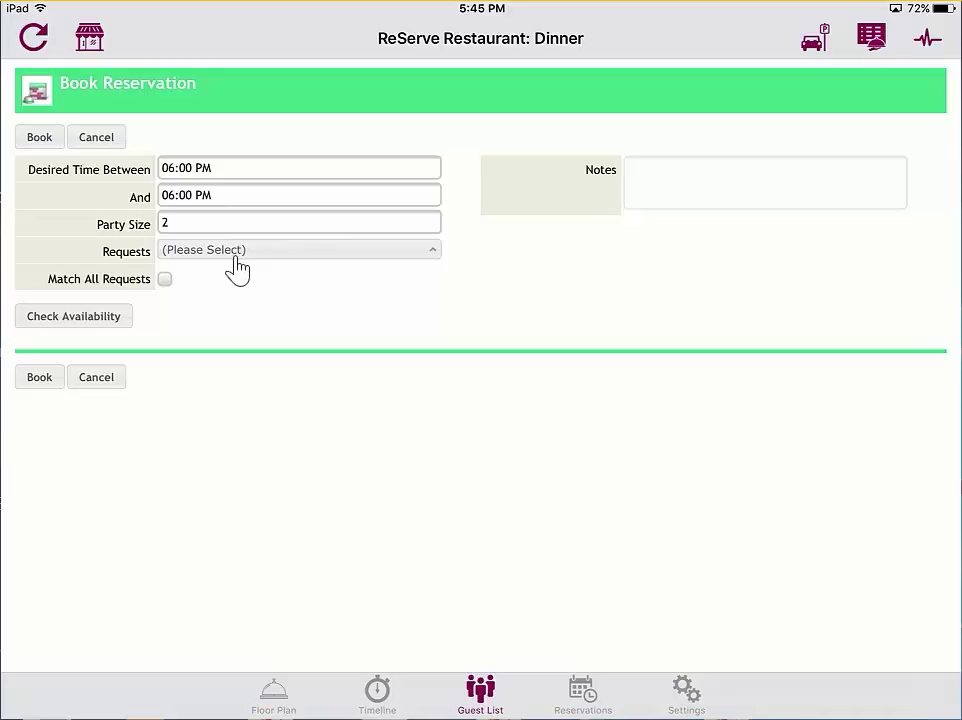
click(238, 252)
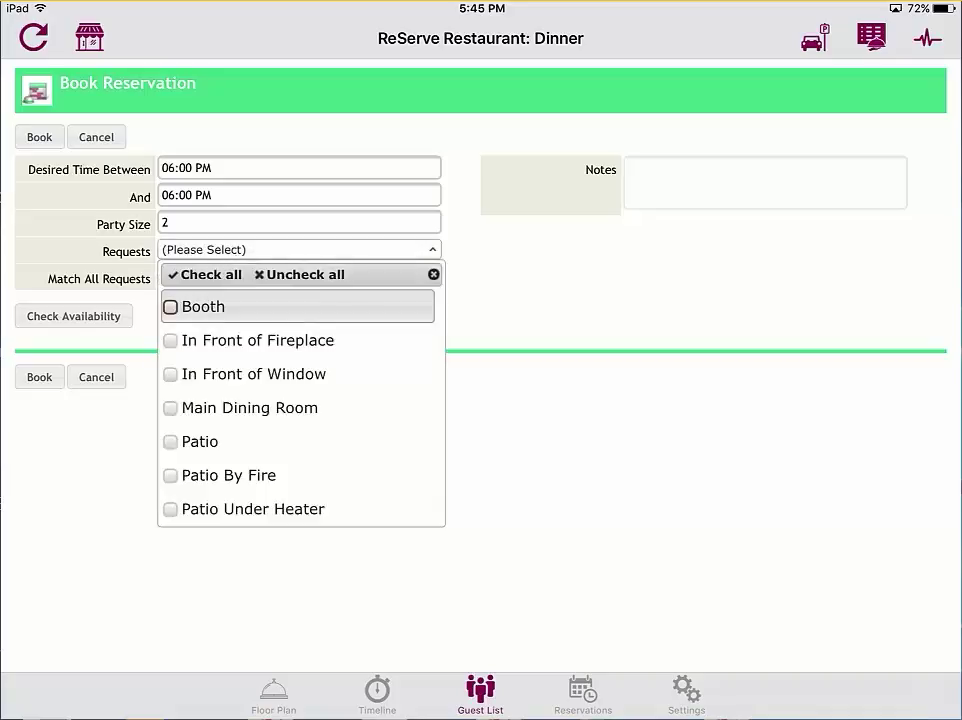
click(238, 250)
click(103, 316)
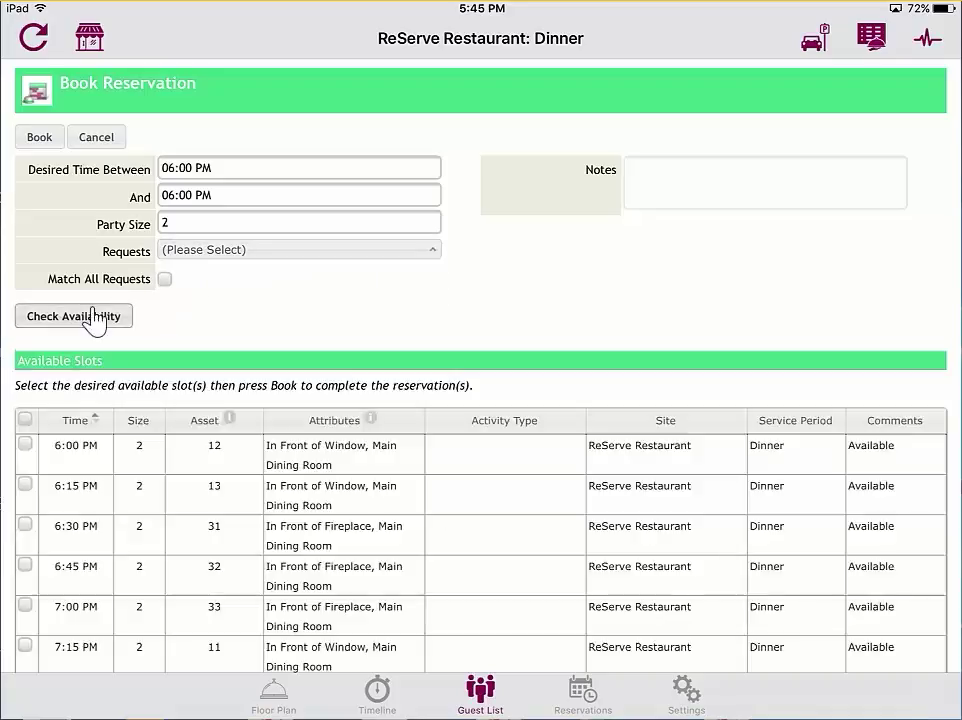
click(33, 465)
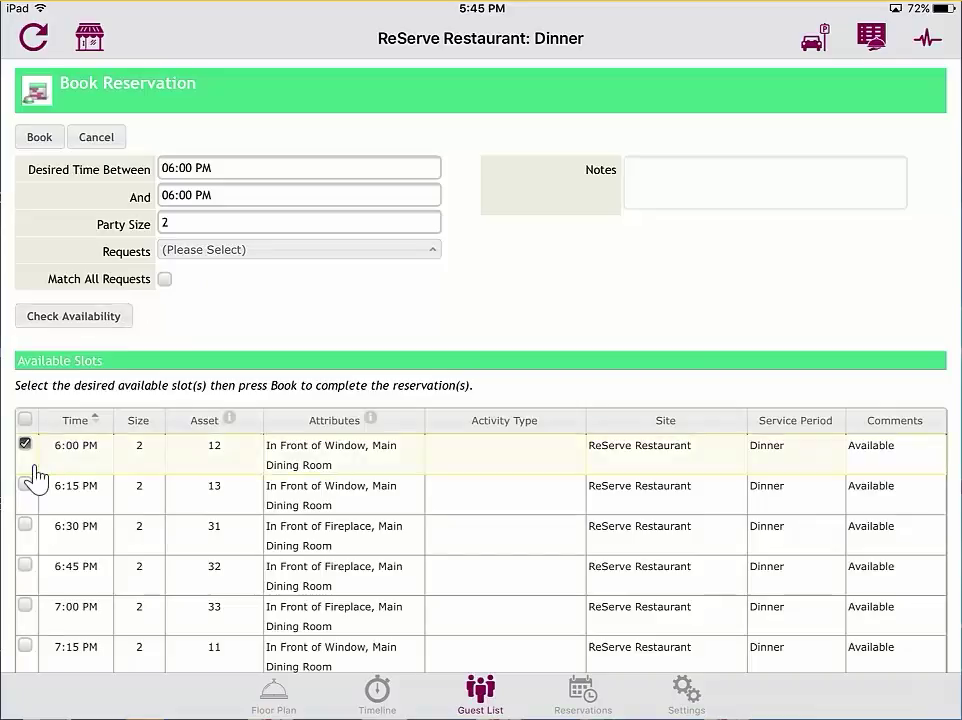
click(35, 141)
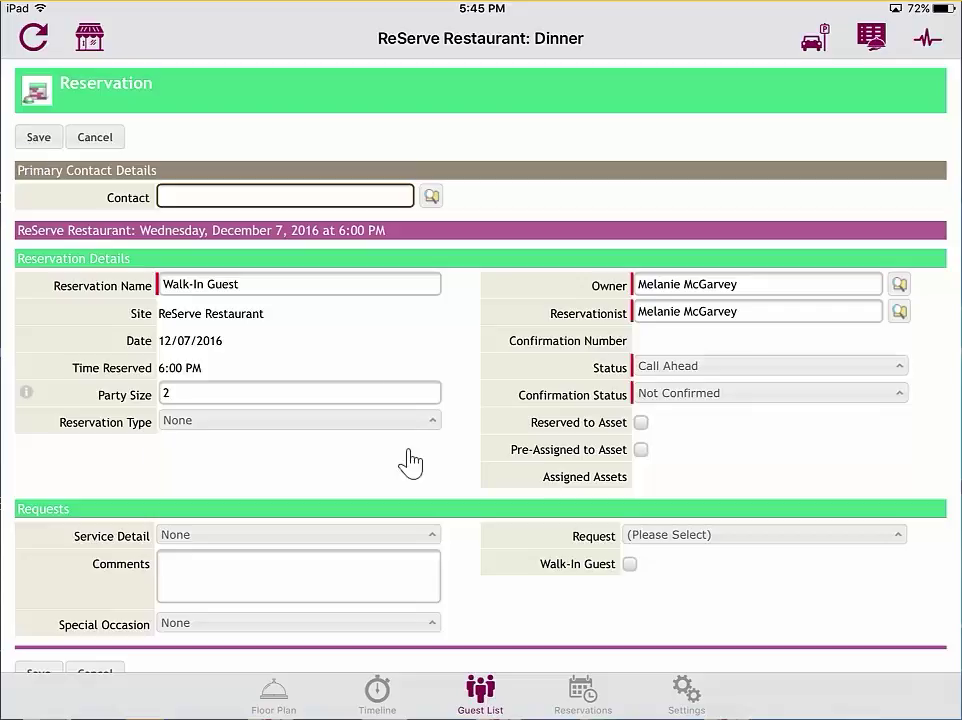
Replace 'Walk-In Guest' with the second guest's surname and save the 6:00 PM reservation
click(280, 300)
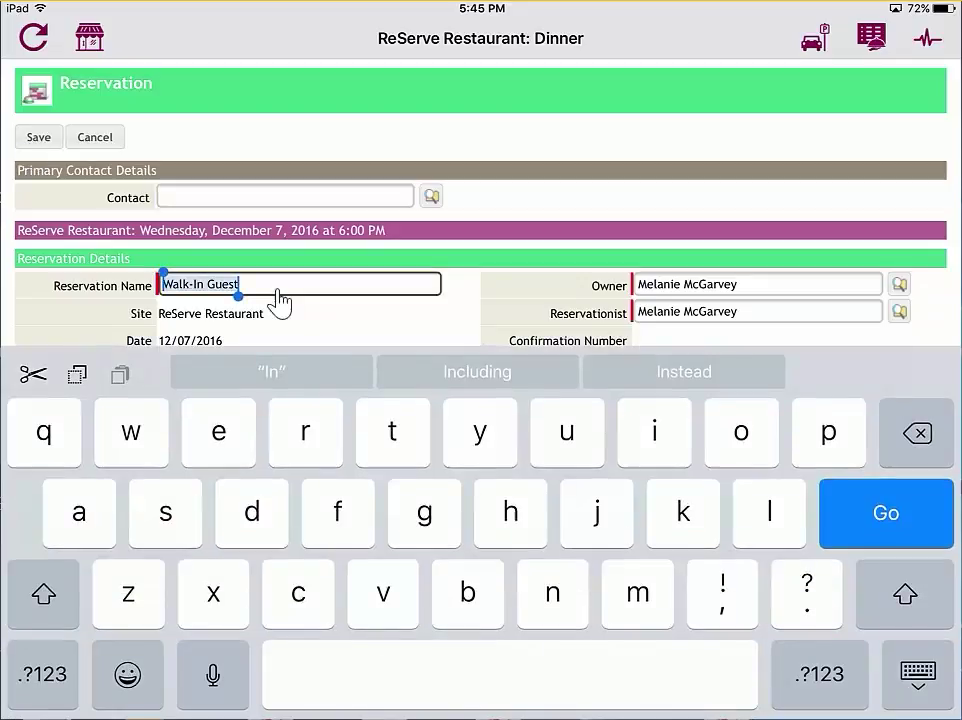
text(Jones)
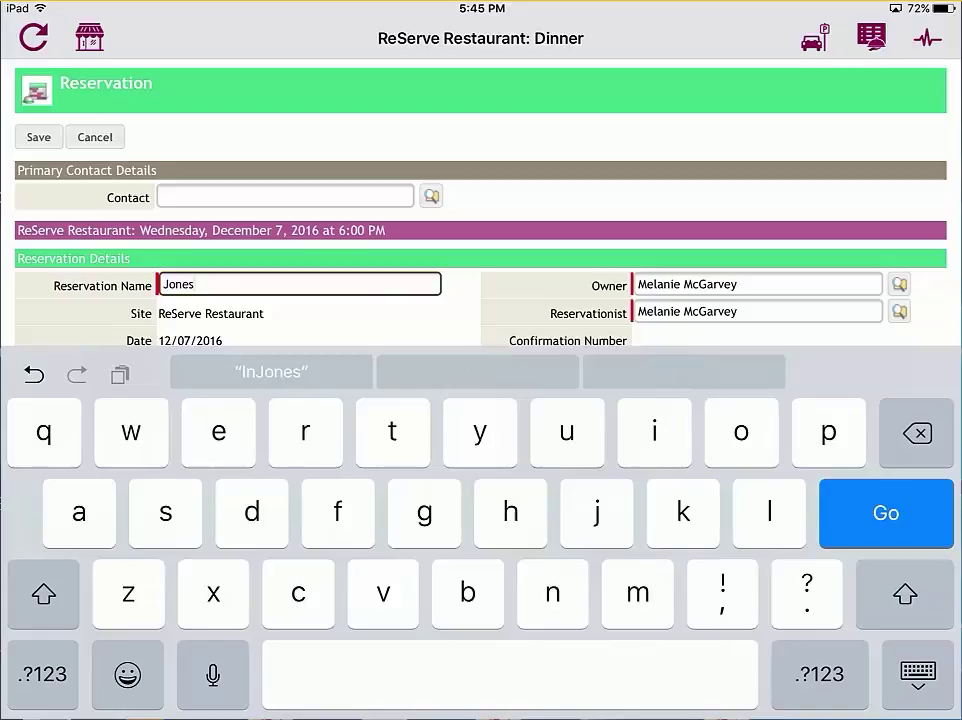
key(Return)
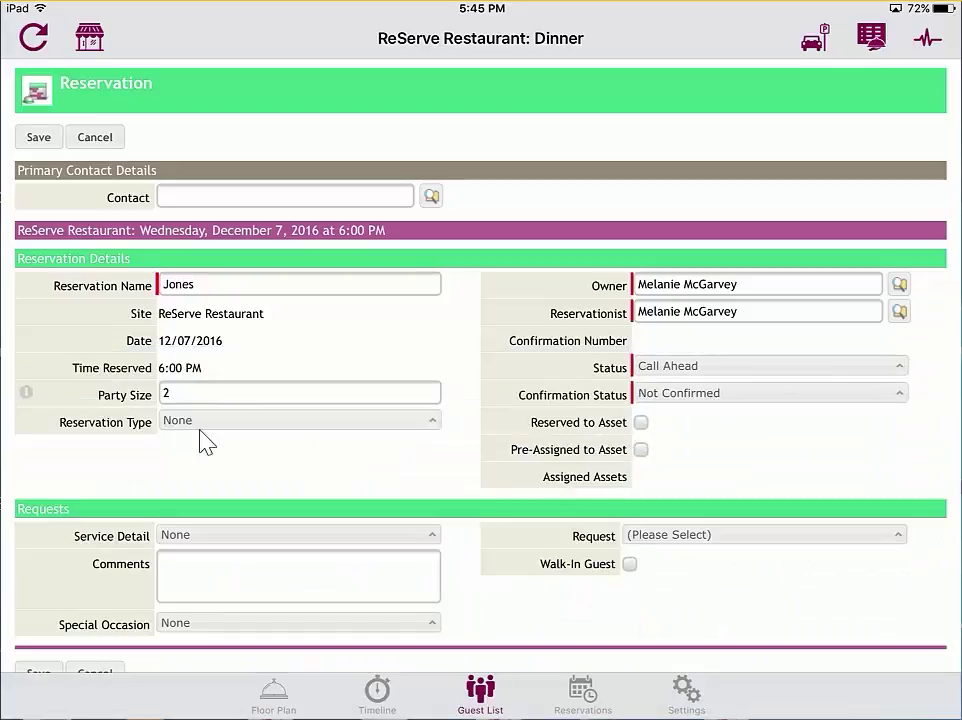
click(36, 138)
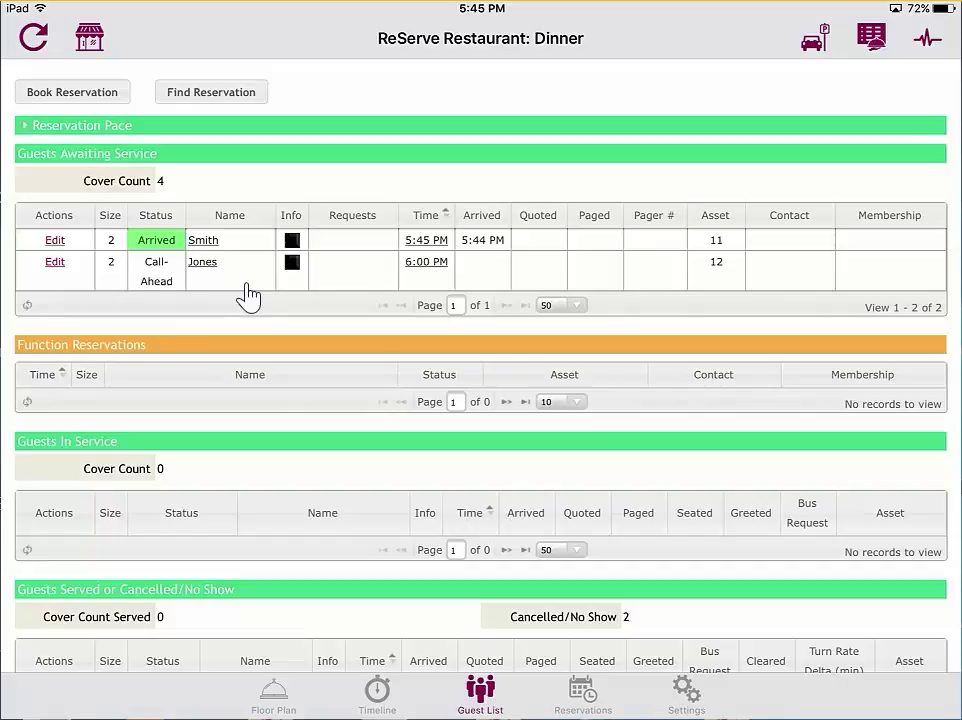
Switch to the Dinner floor plan, show the guest list panel to check both parties, then hide it
click(273, 695)
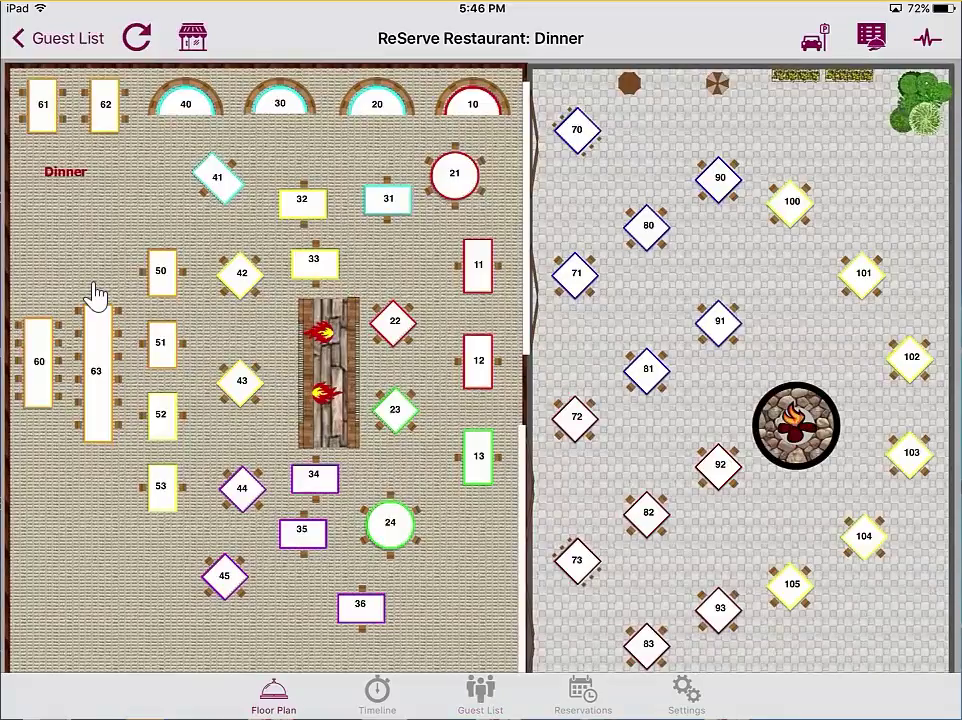
click(55, 40)
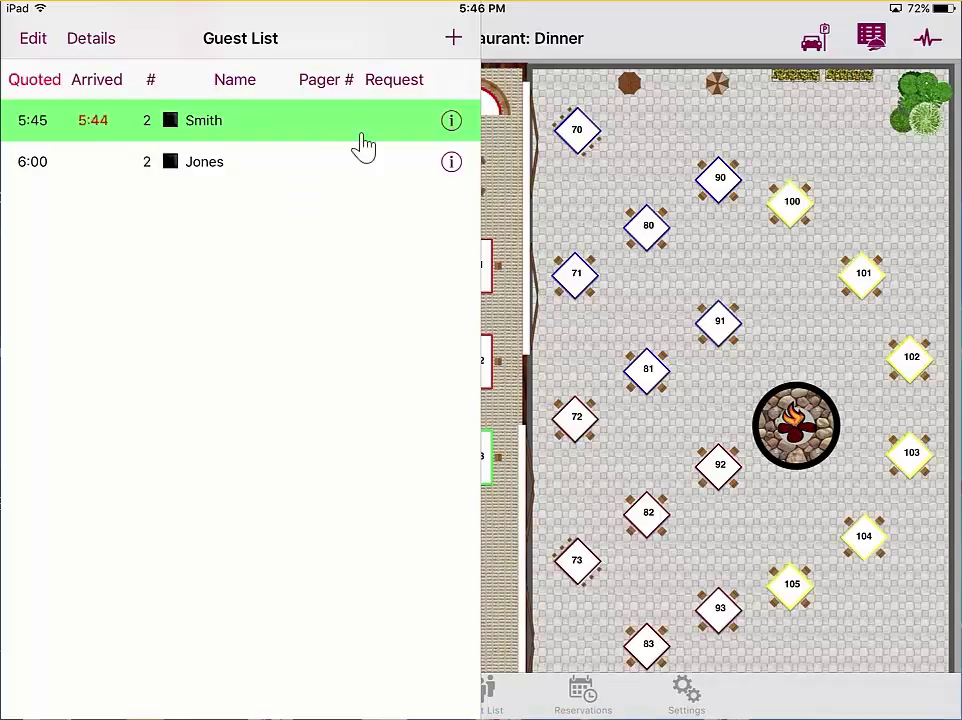
click(588, 58)
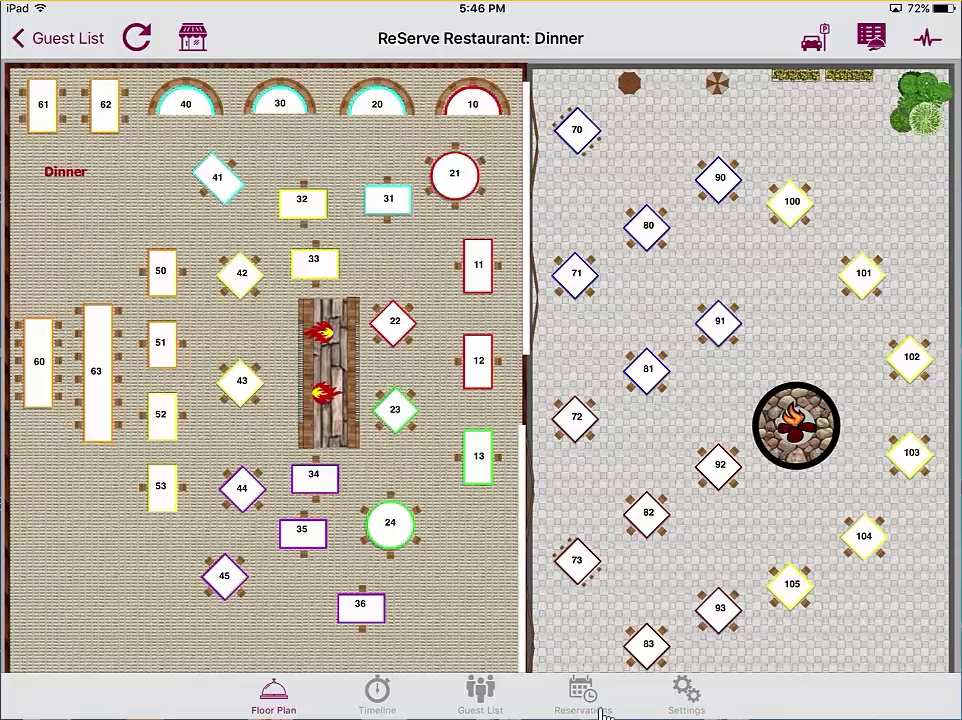
Book a party of 2 on 12/08/2016 at 6:00 PM, taking the slot at table 13
click(583, 695)
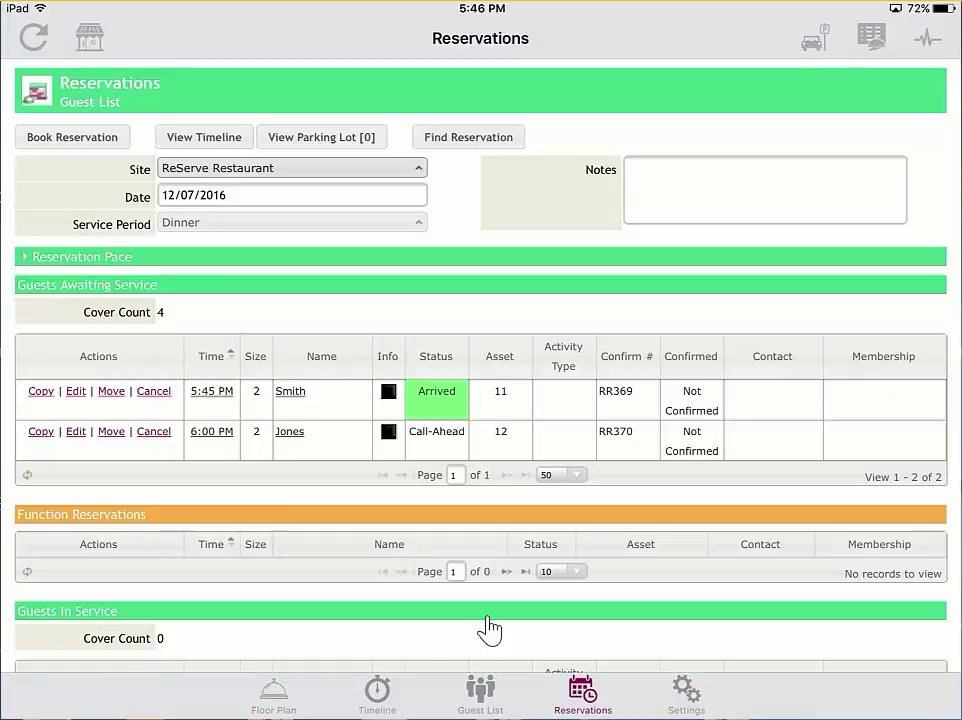
click(65, 150)
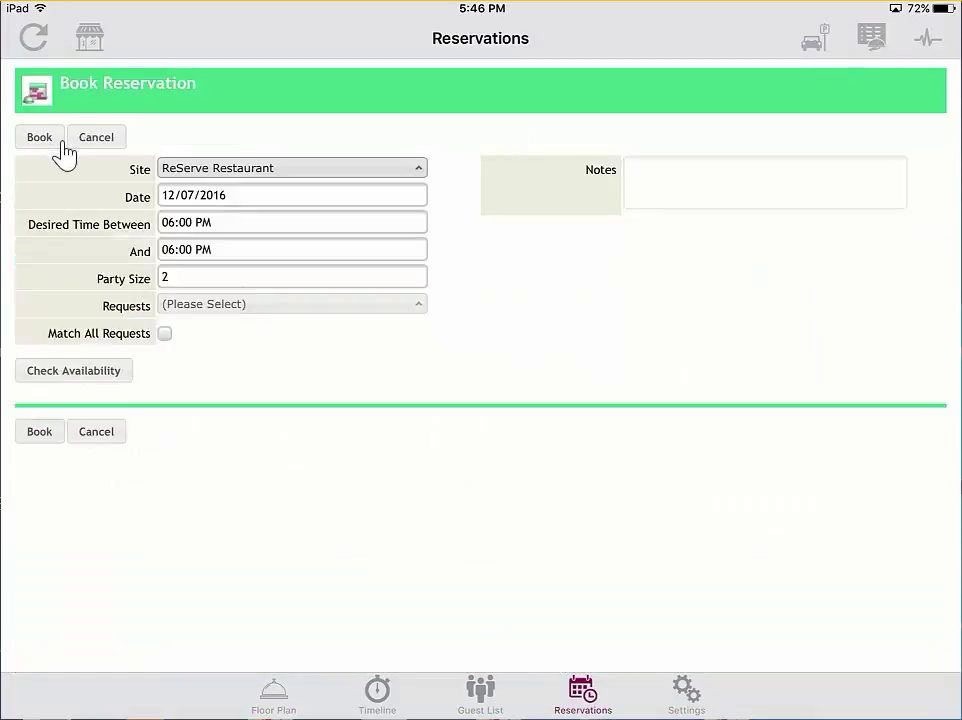
click(236, 197)
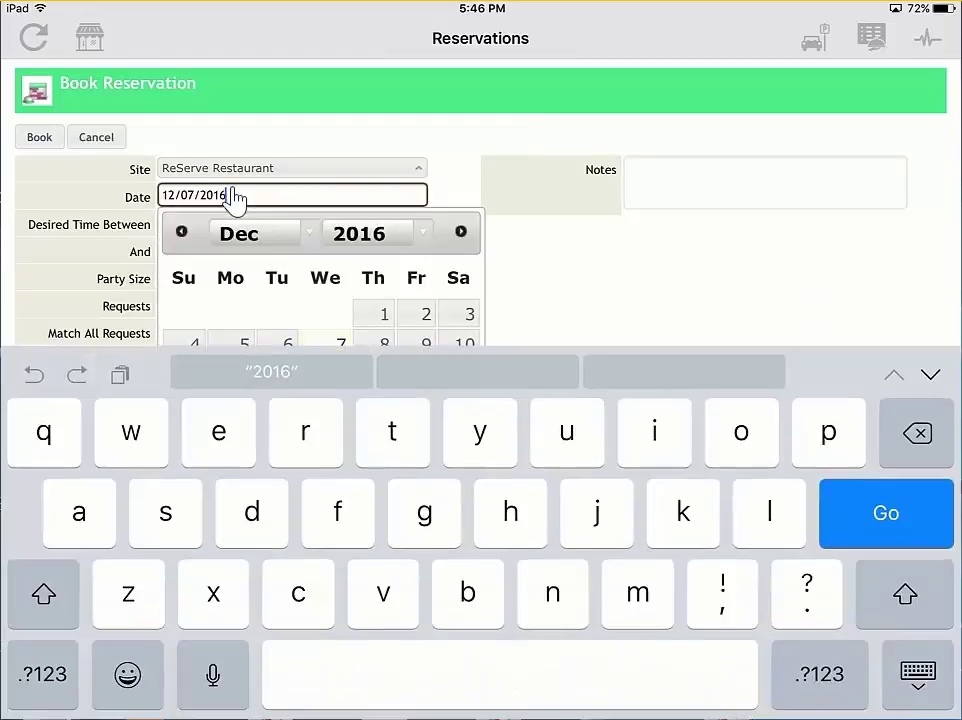
click(384, 340)
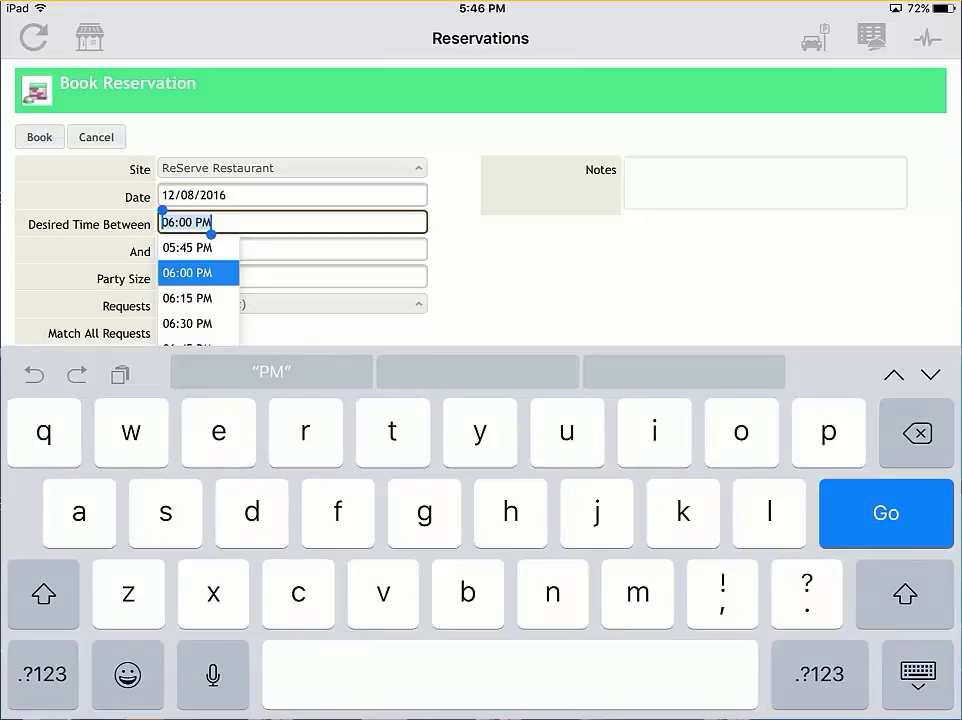
click(917, 673)
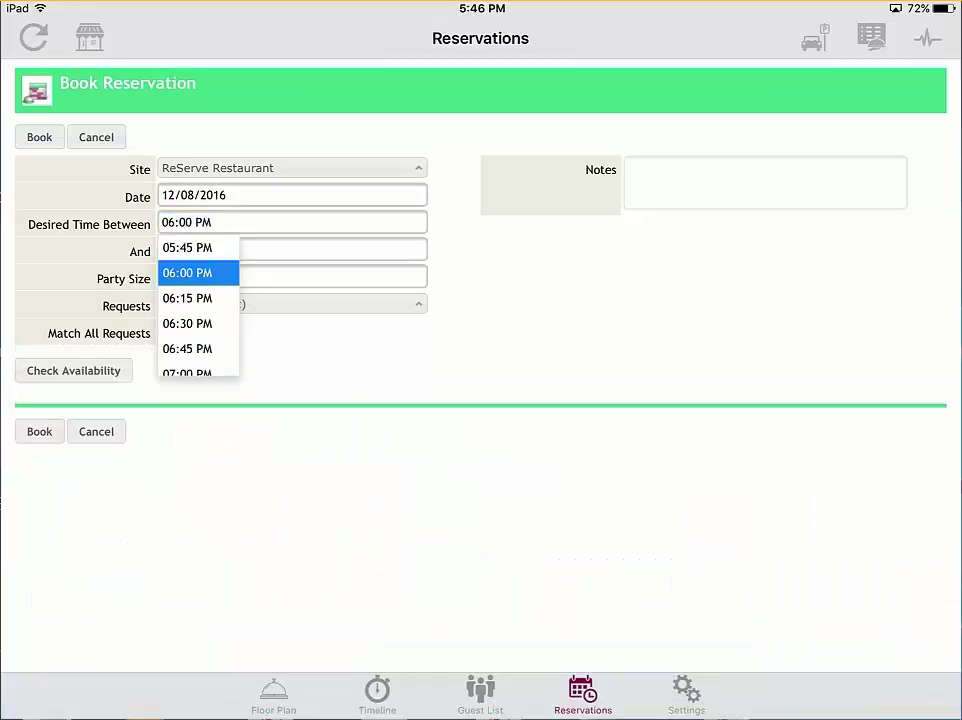
click(290, 222)
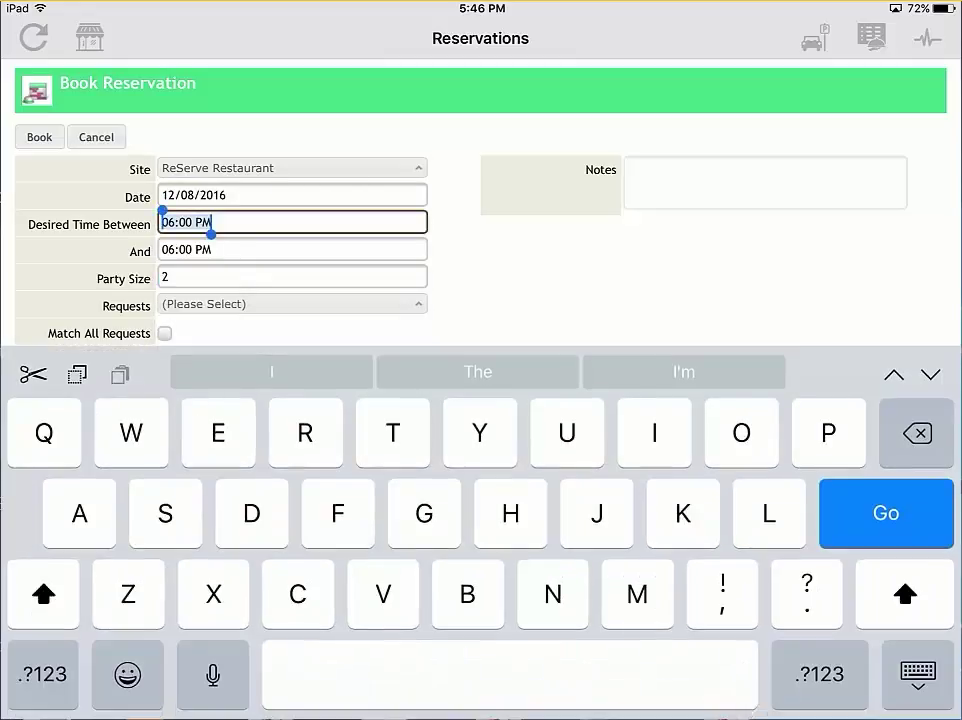
click(917, 673)
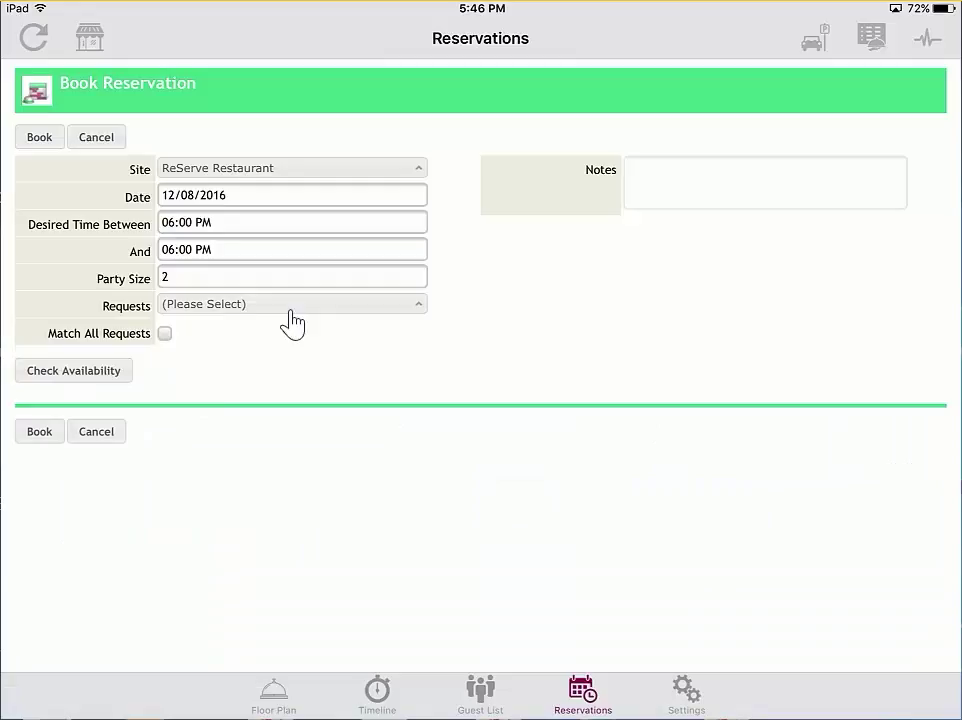
click(75, 380)
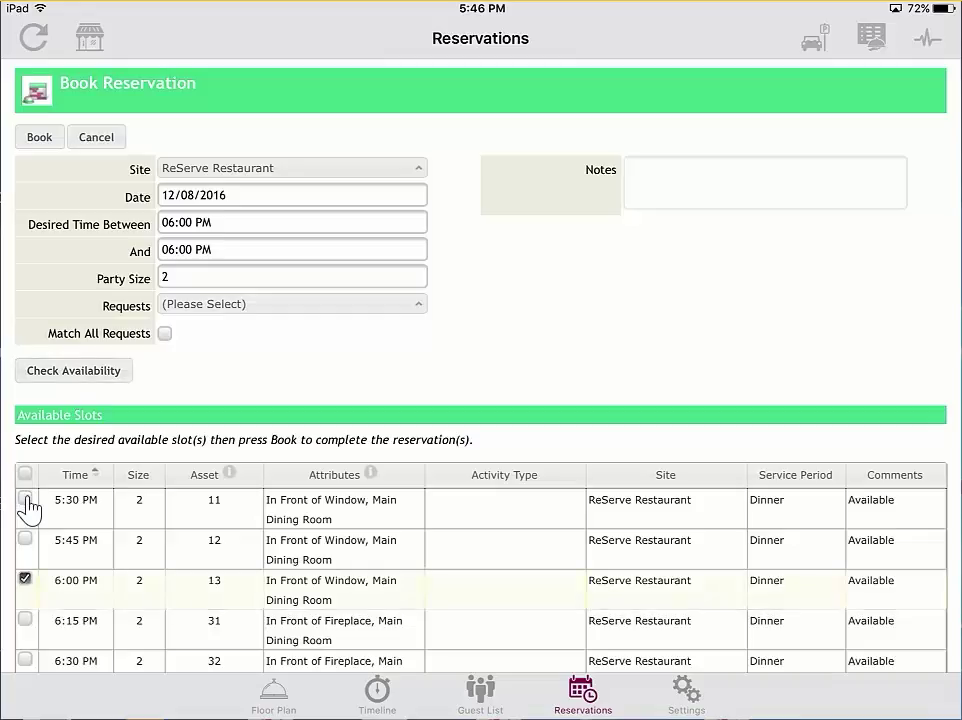
click(39, 140)
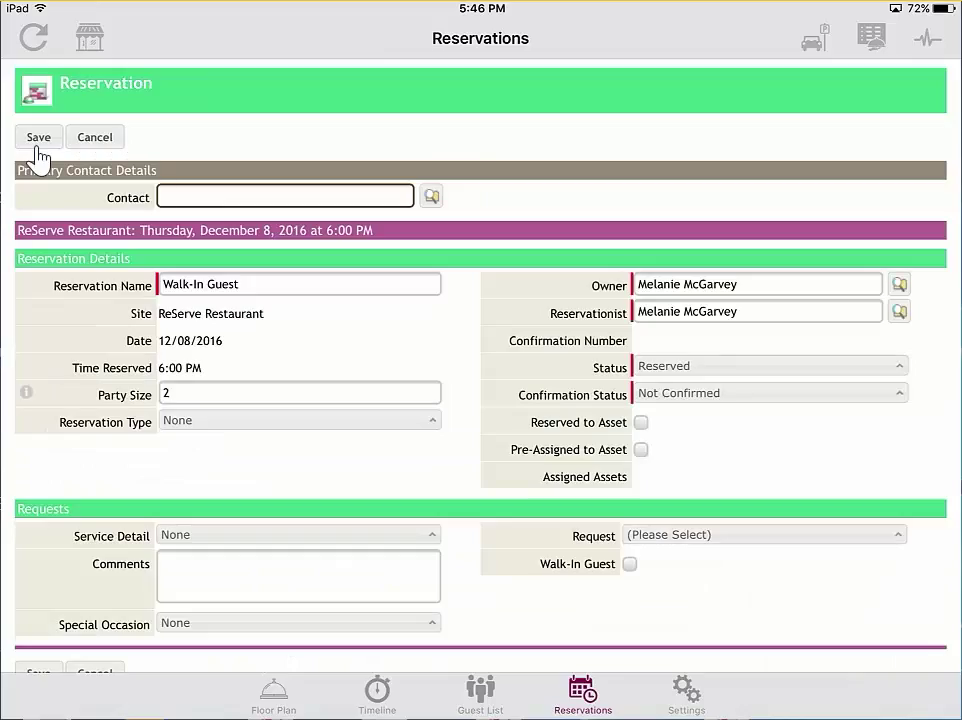
Replace 'Walk-In Guest' with the third guest's surname and save the December 8 reservation
click(258, 290)
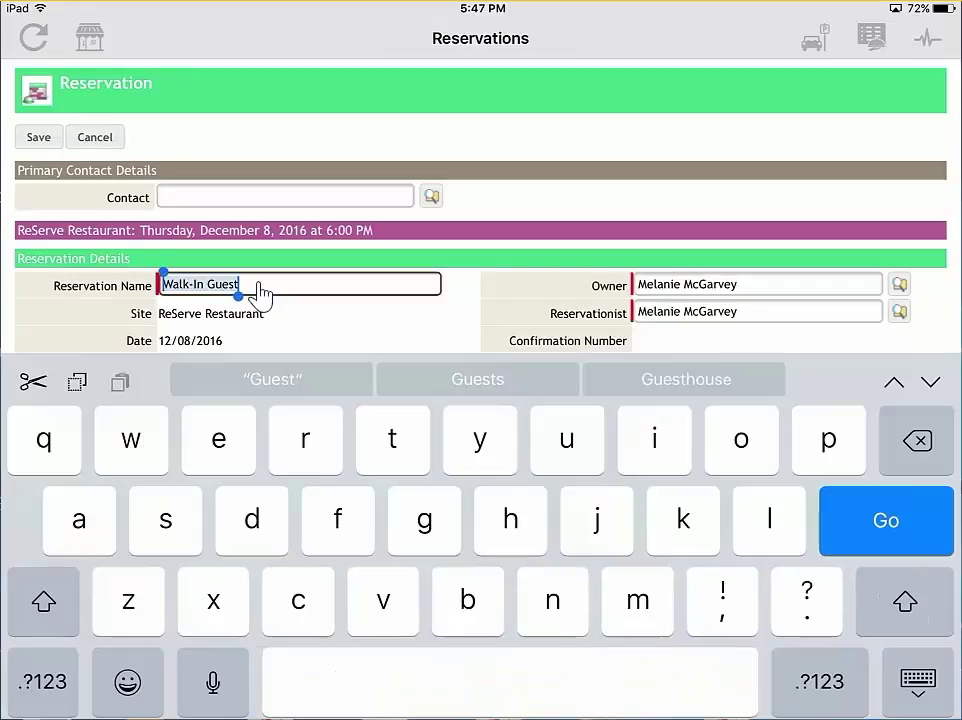
text(Philips)
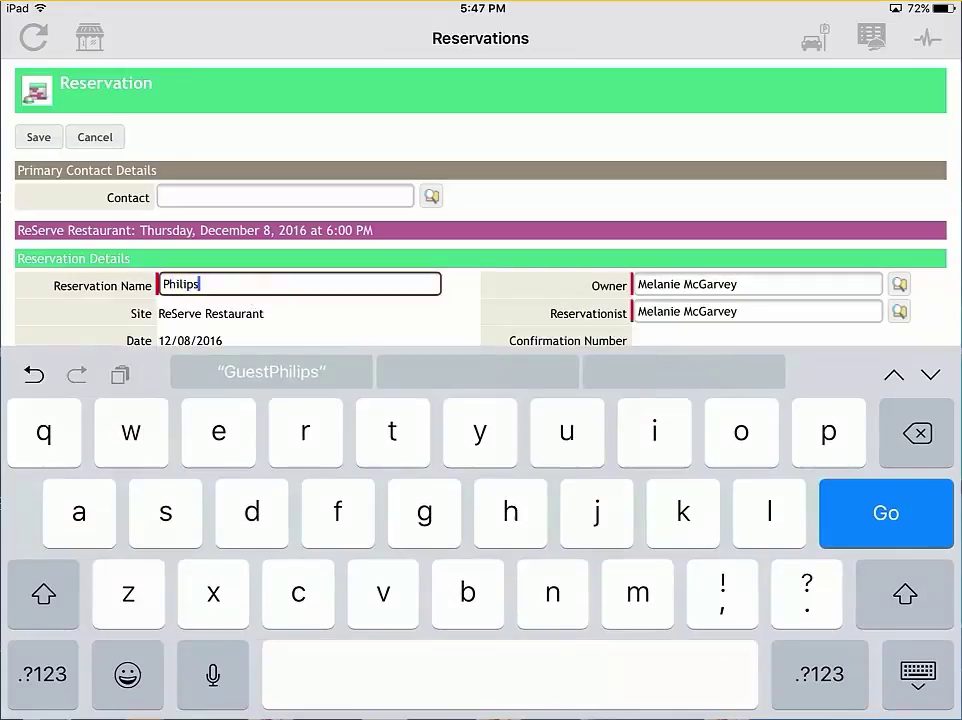
key(Return)
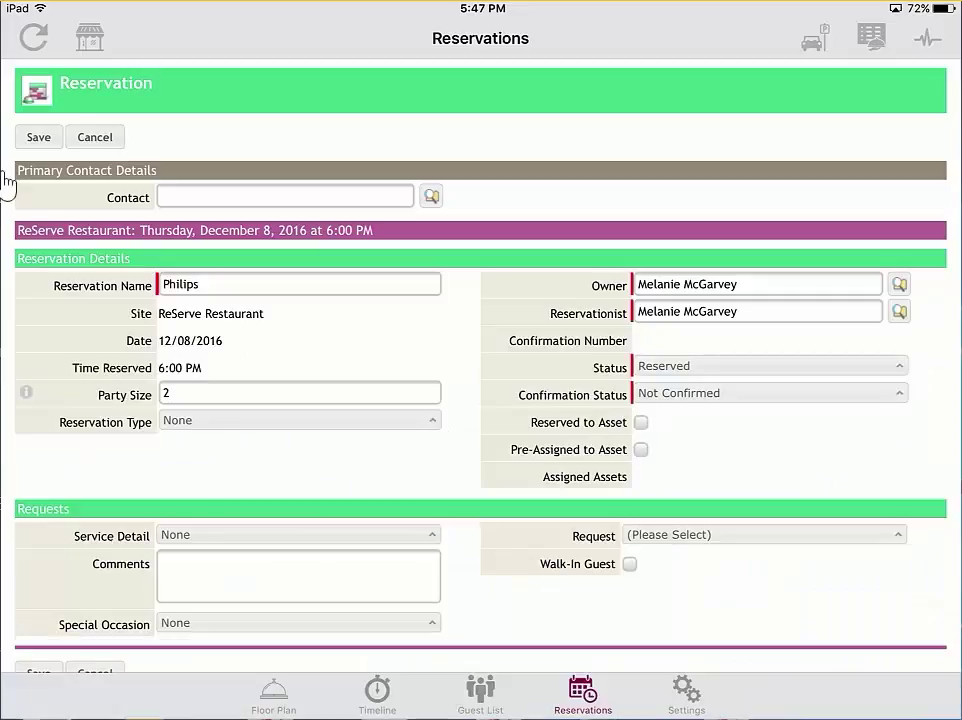
click(38, 138)
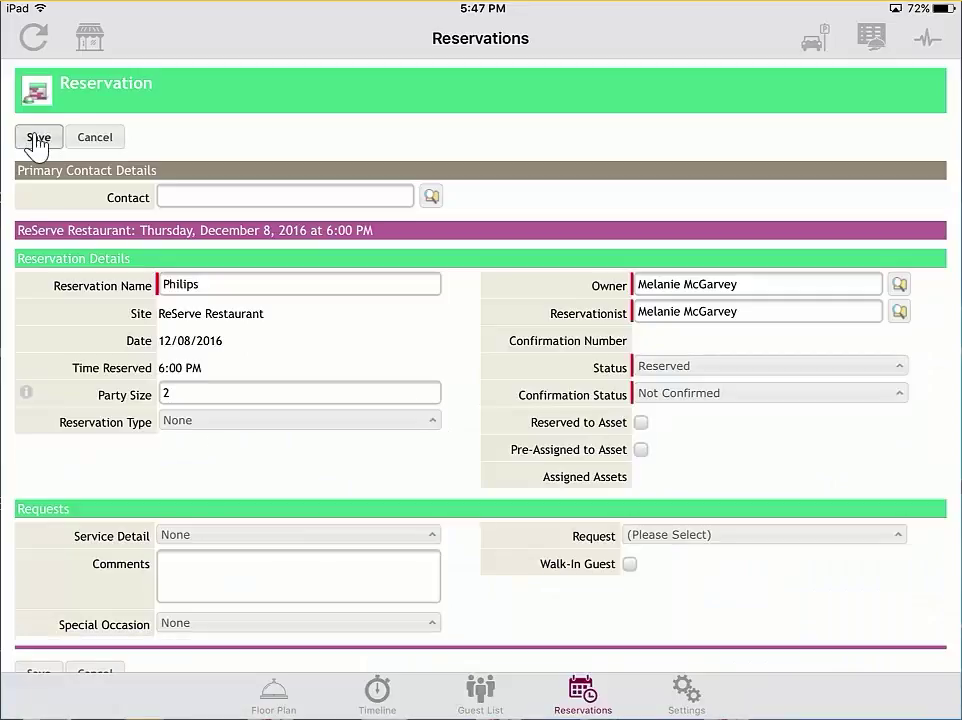